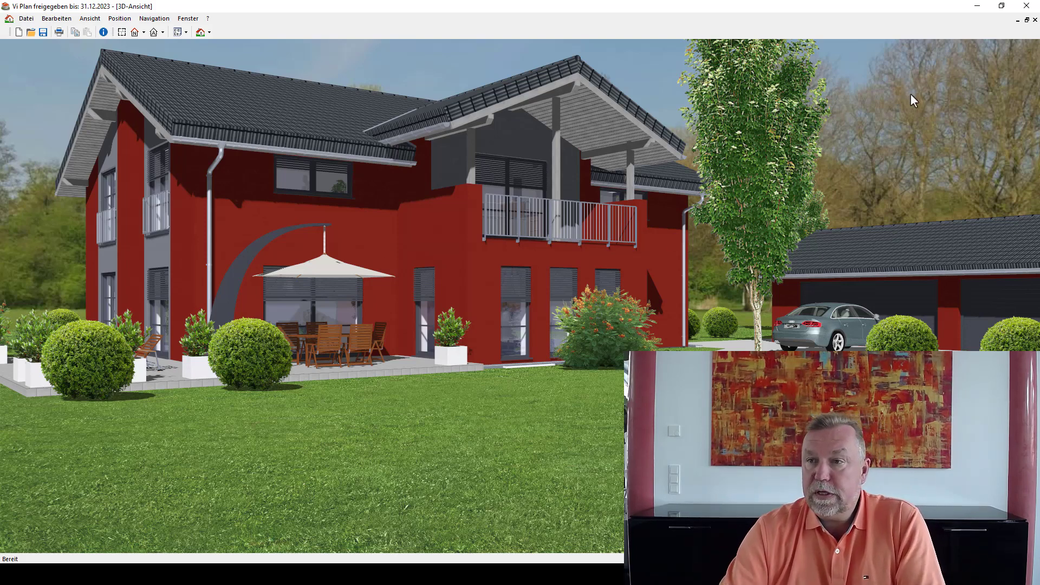
Close the red house's 3D-Ansicht to return to the Muster_PLPs Erdgeschoß plan.
click(1035, 20)
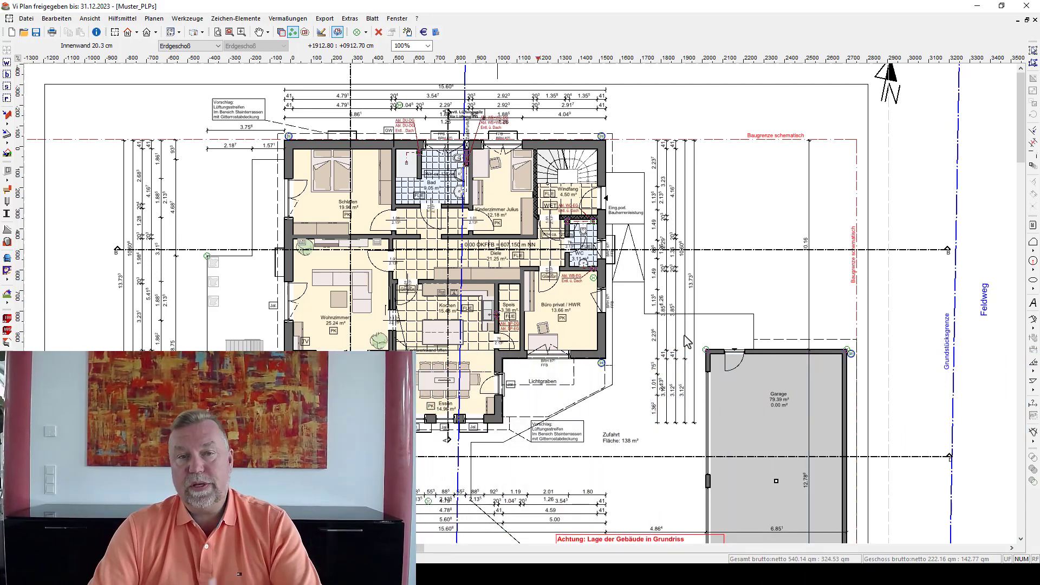
Switch to the 1.5_satteldach_basis_kg drawing through the Fenster menu.
click(397, 19)
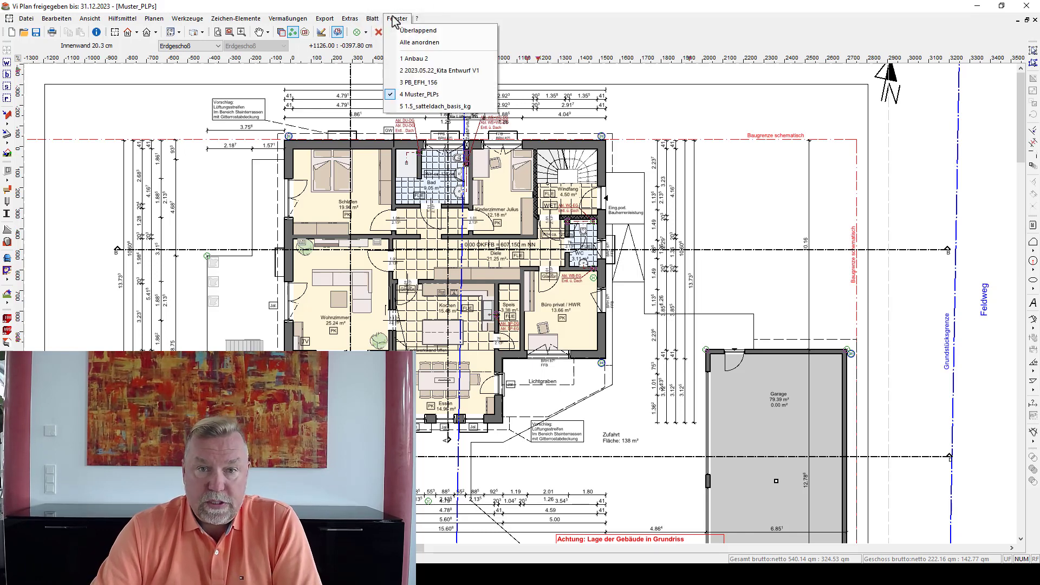
click(444, 107)
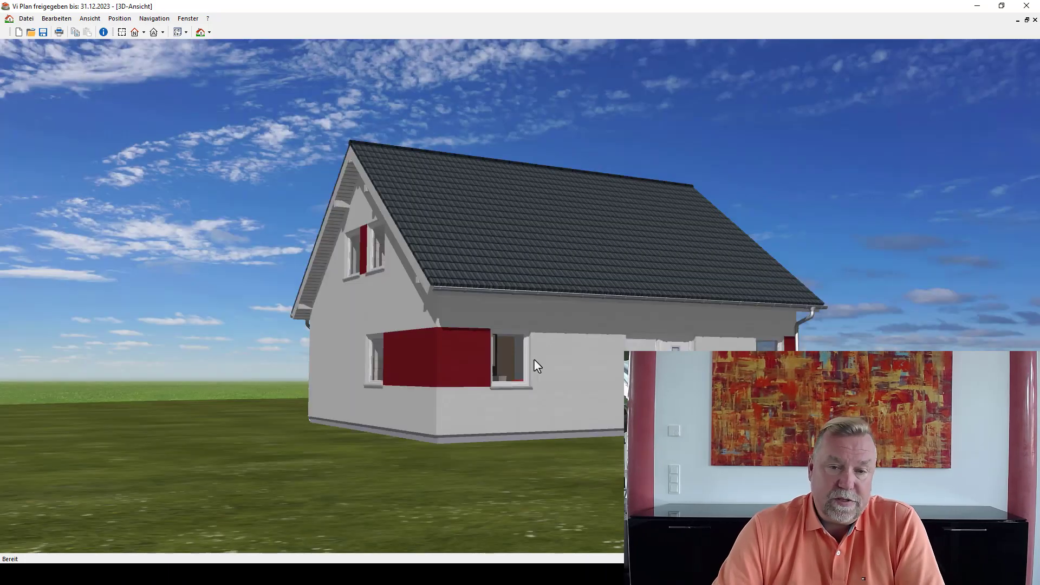
Rotate the gable-roofed house in 3D, then close it to reach the Dachgeschoß plan.
mouse_move(531, 364)
mouse_down()
mouse_move(856, 373)
mouse_move(537, 367)
mouse_move(550, 360)
mouse_move(535, 368)
mouse_up()
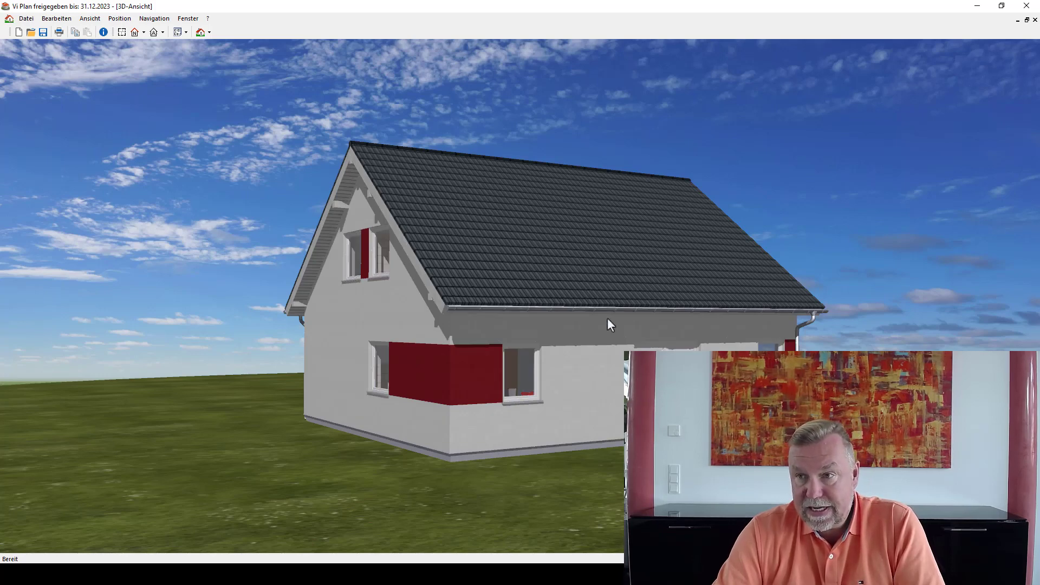
click(1035, 19)
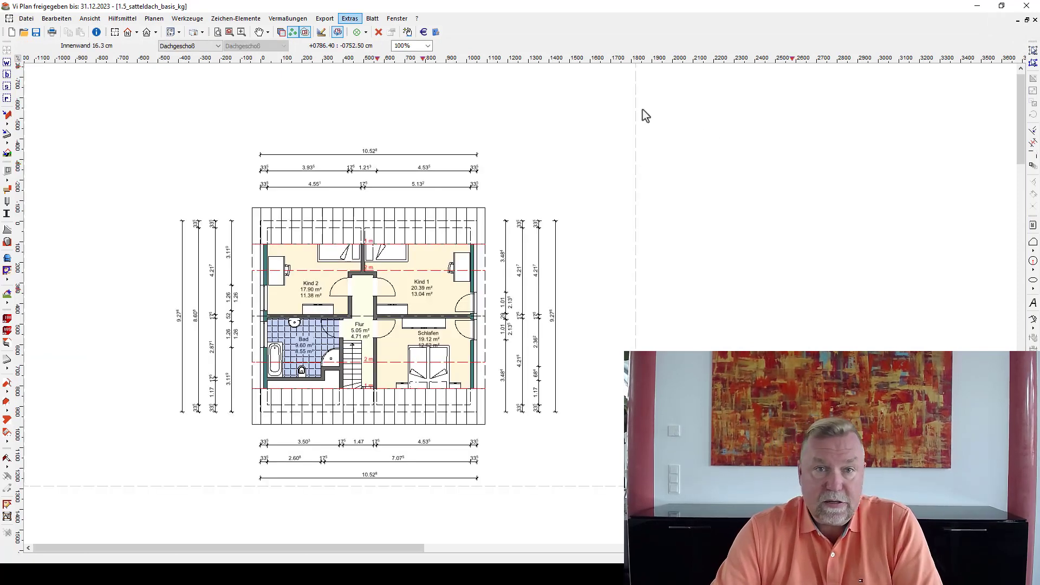
Bring back the Muster_PLPs drawing via entry 4 of the Fenster menu.
click(397, 18)
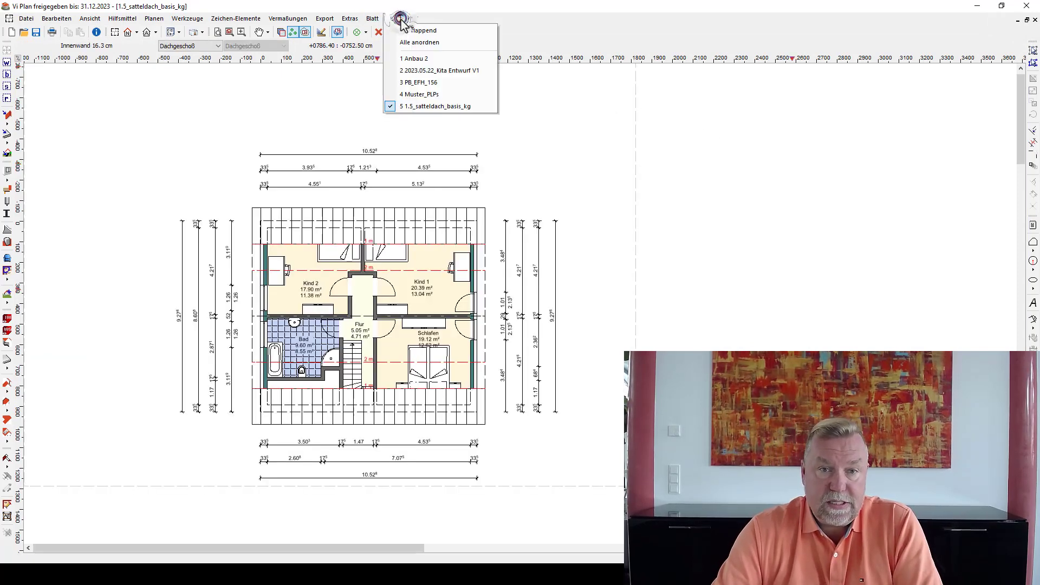
click(412, 96)
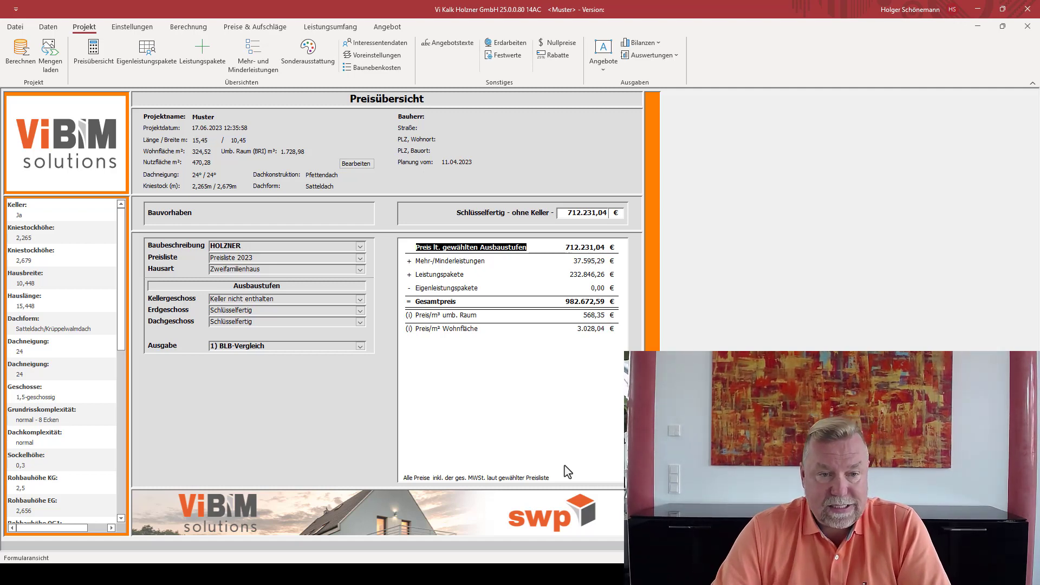
Check the empty Ereignisprotokoll, dismiss its message, and switch to Preise & Aufschläge.
click(659, 58)
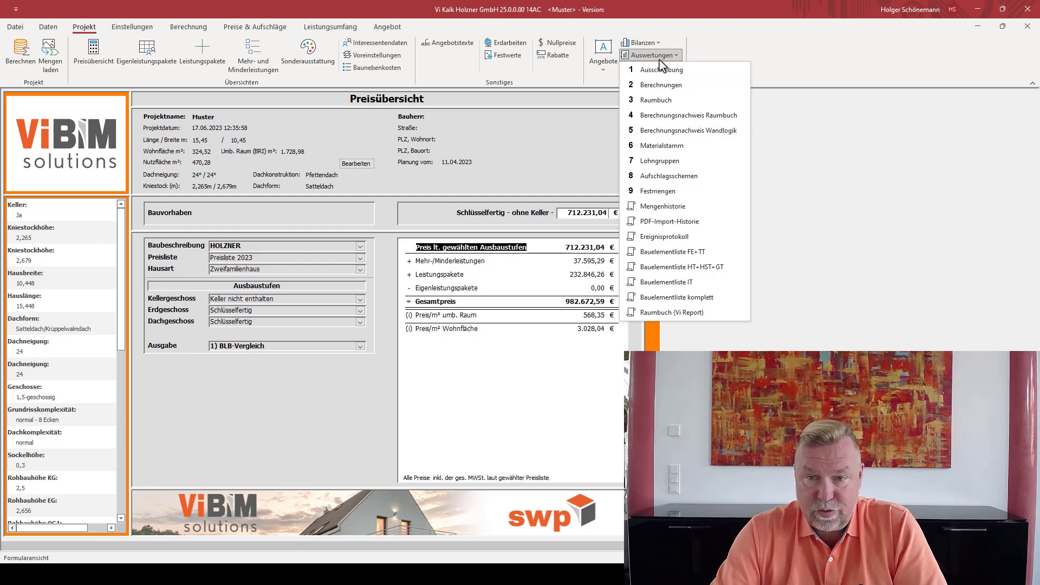
click(696, 237)
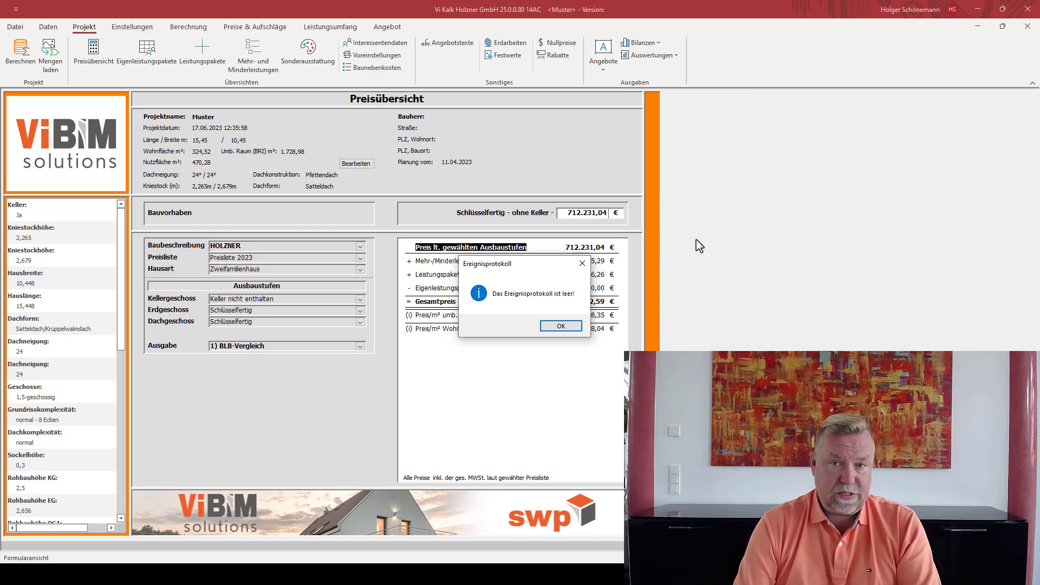
click(561, 326)
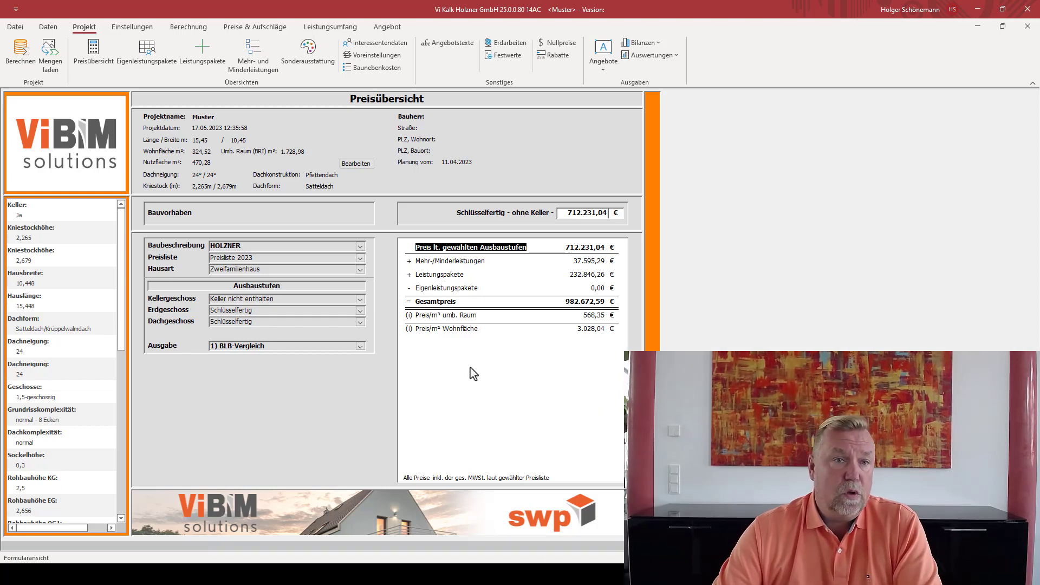
click(255, 29)
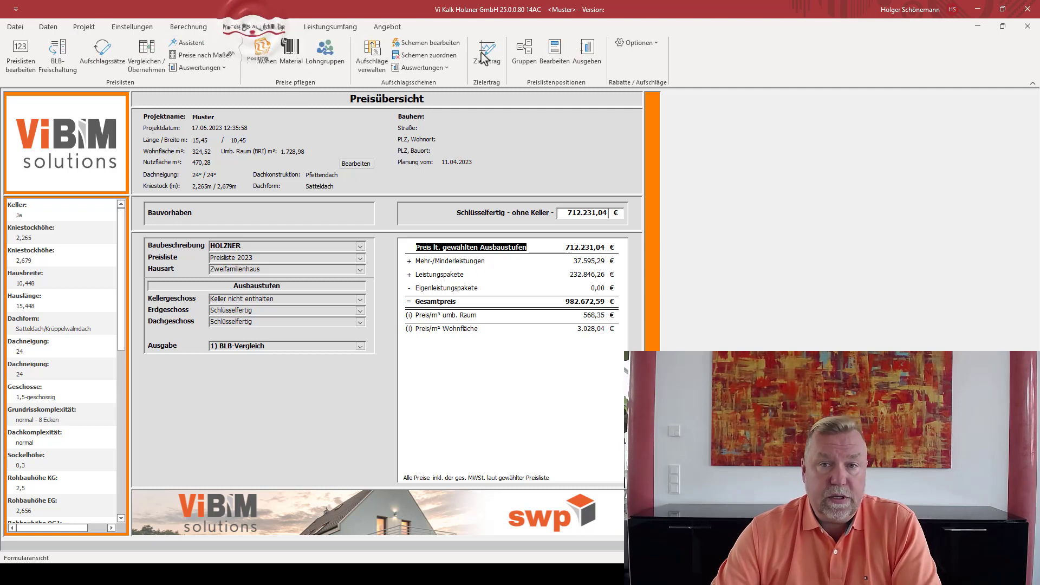
Edit Preislistenpositionen for group Branchenmodell - Dach und Eindeckung and view the Stückliste.
click(559, 58)
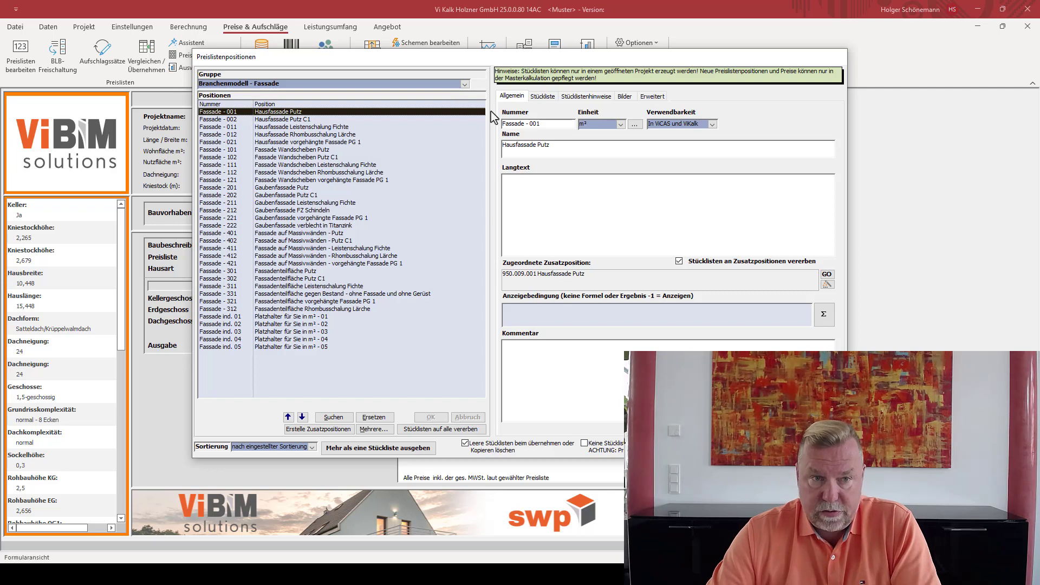
click(465, 84)
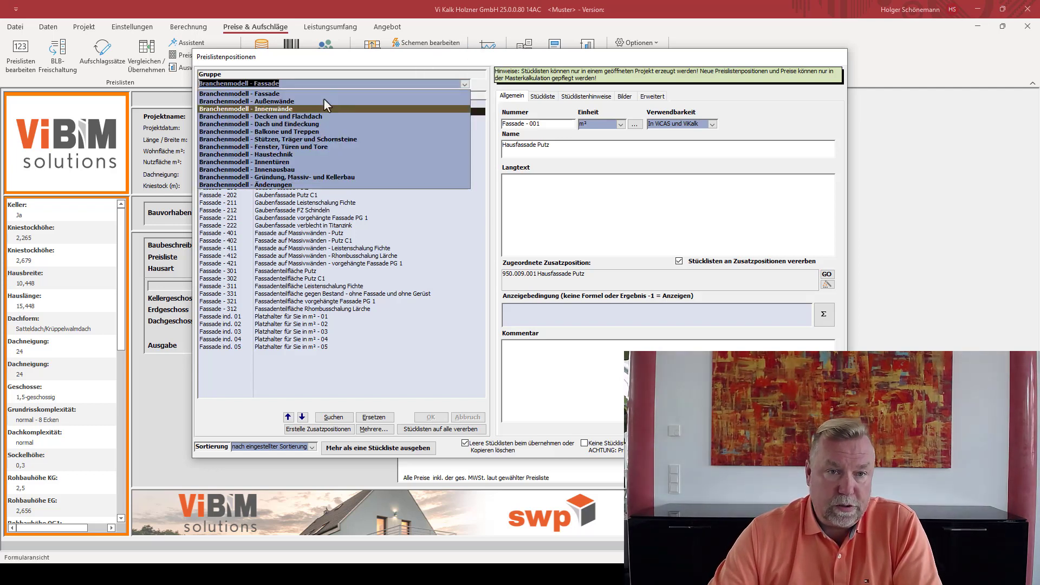
click(307, 124)
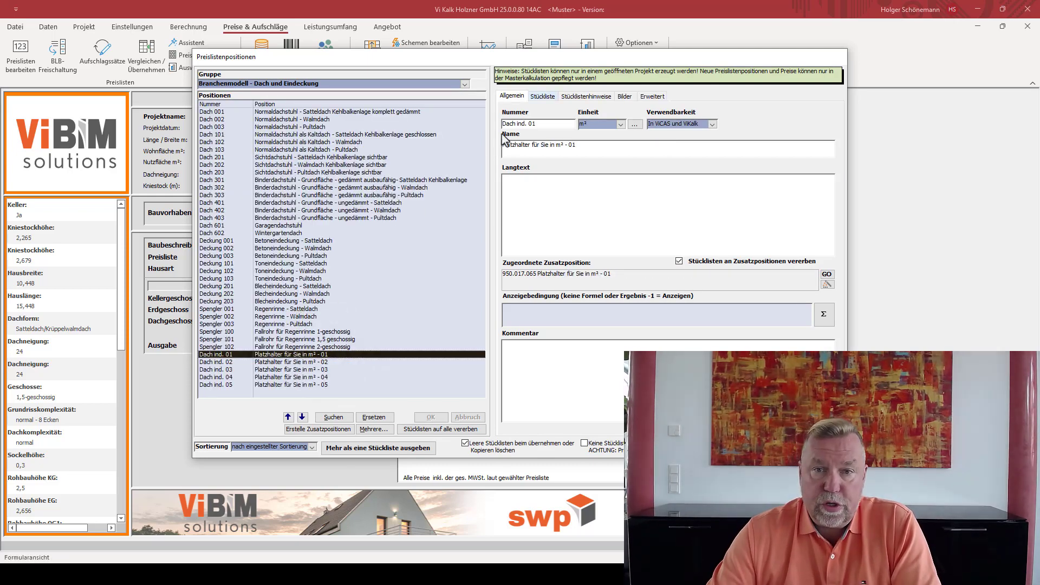
click(542, 97)
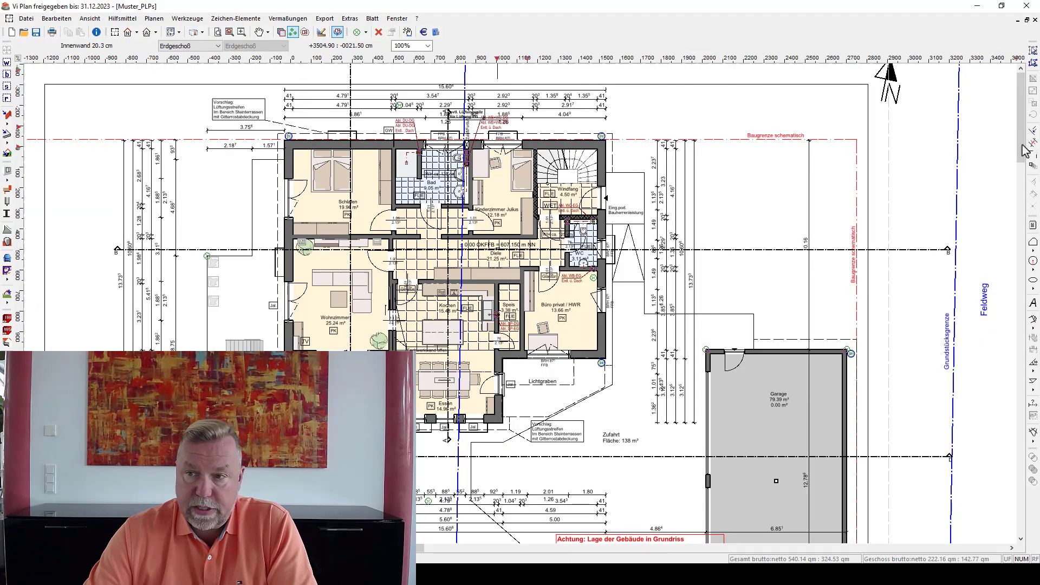
Switch the Muster_PLPs plan from Erdgeschoß to Dachgeschoß using the floor selector.
scroll(1026, 152, down, 2)
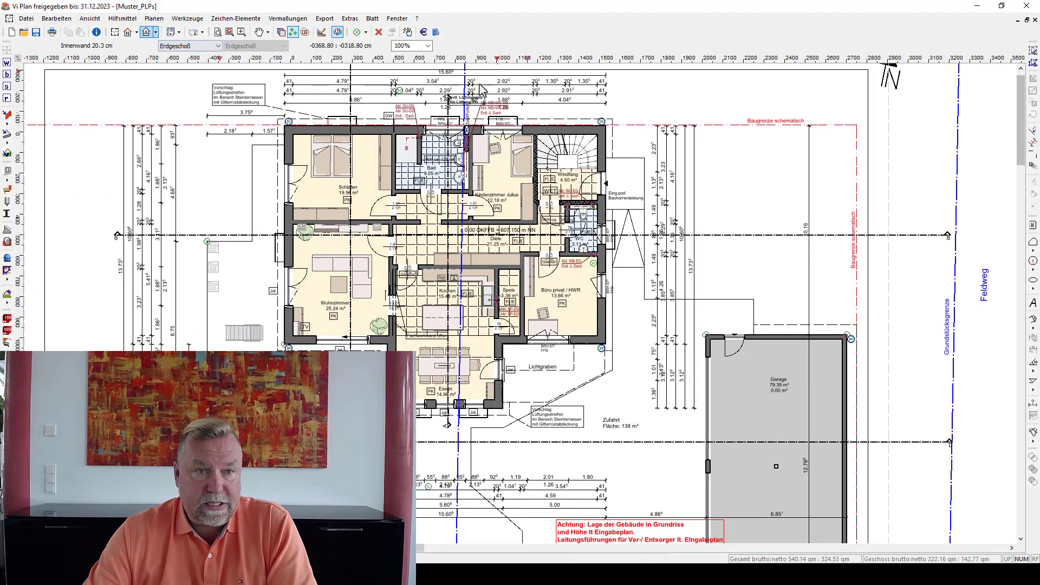
click(187, 45)
click(181, 68)
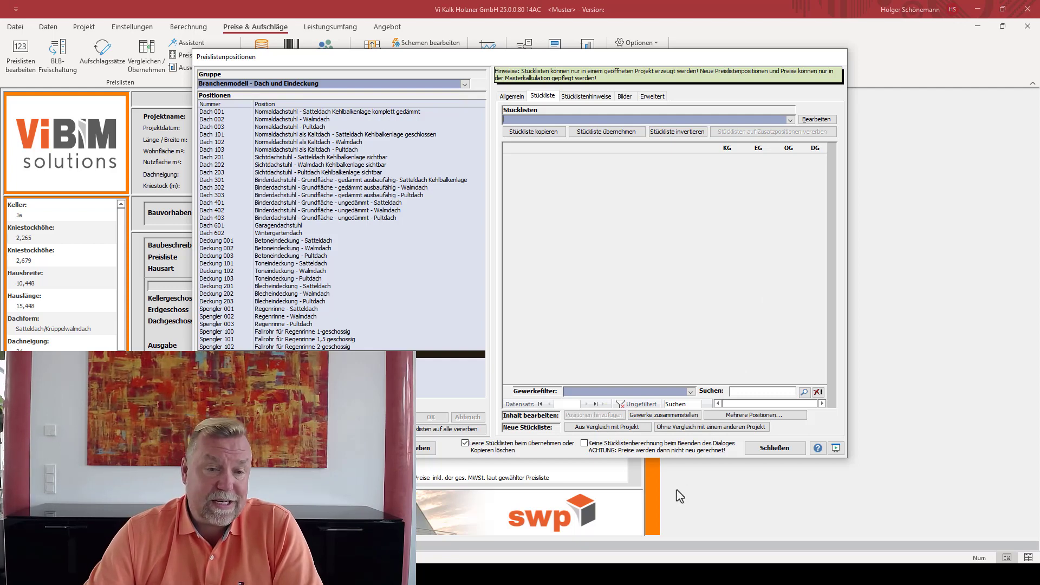
Show the Branchenmodell - Innenwände group and open position I-Wand ind. 01's details.
click(465, 84)
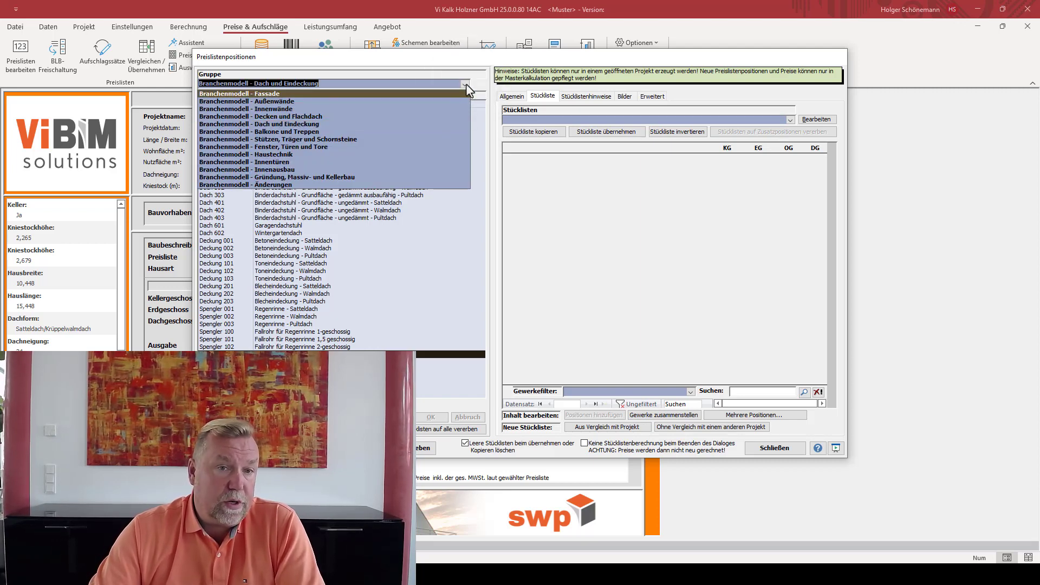
click(317, 109)
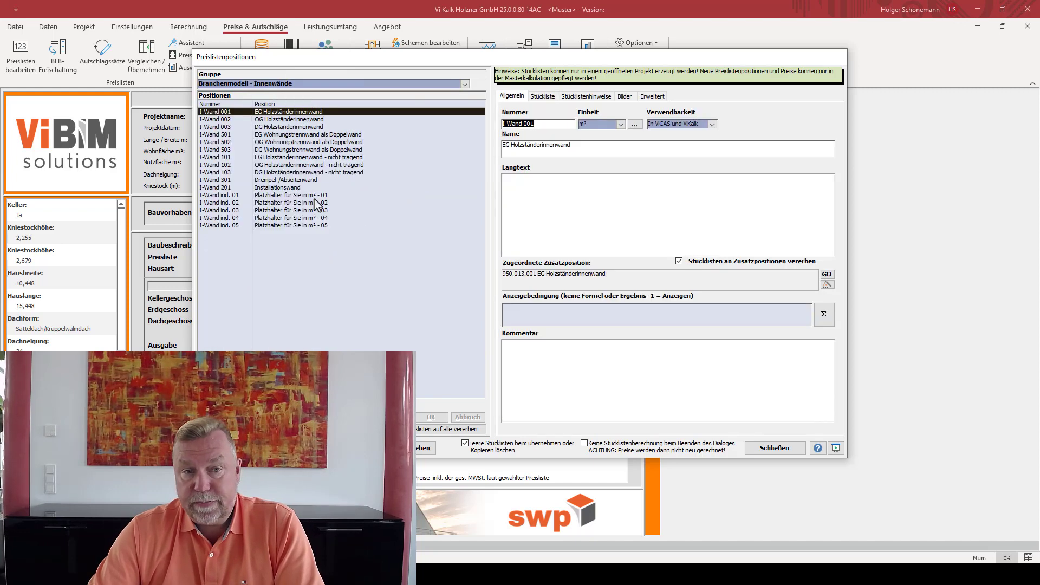
click(317, 199)
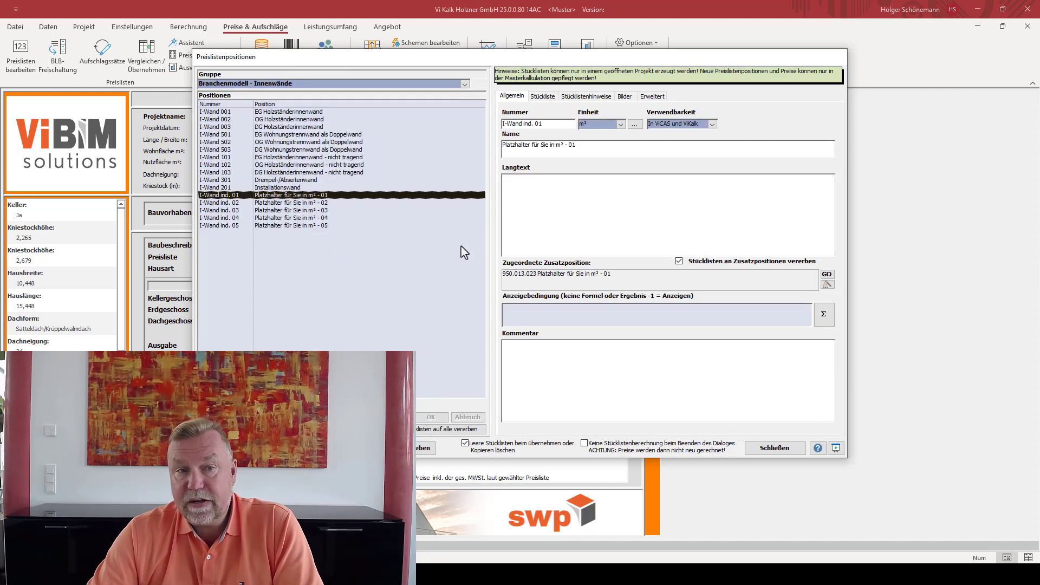